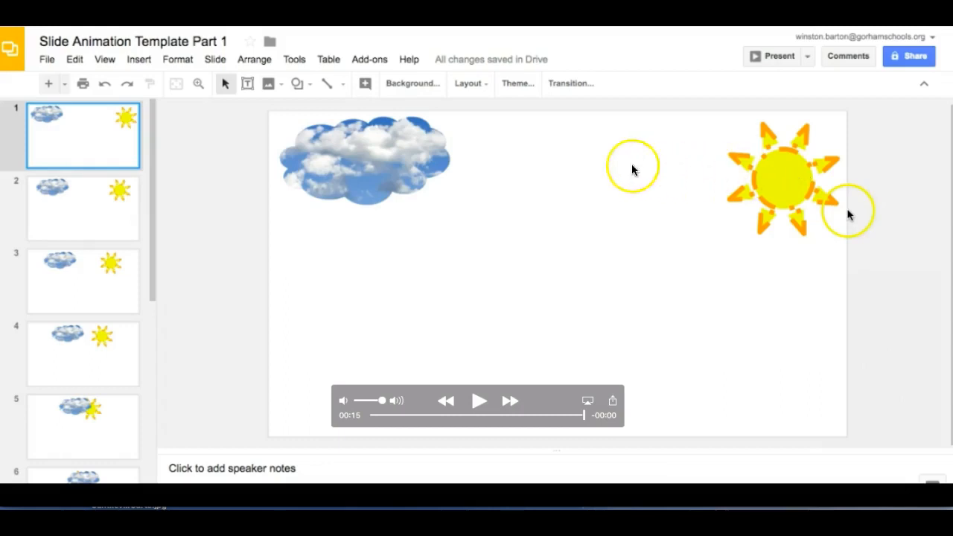
Step: Play the finished cloud-and-sun sample animation to preview the movement, and pause it partway
left_click(479, 401)
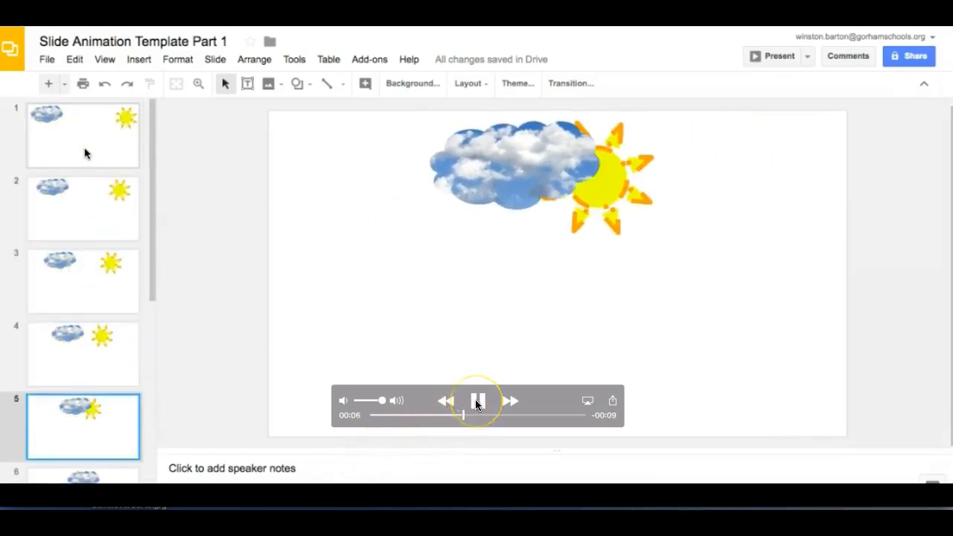
left_click(476, 401)
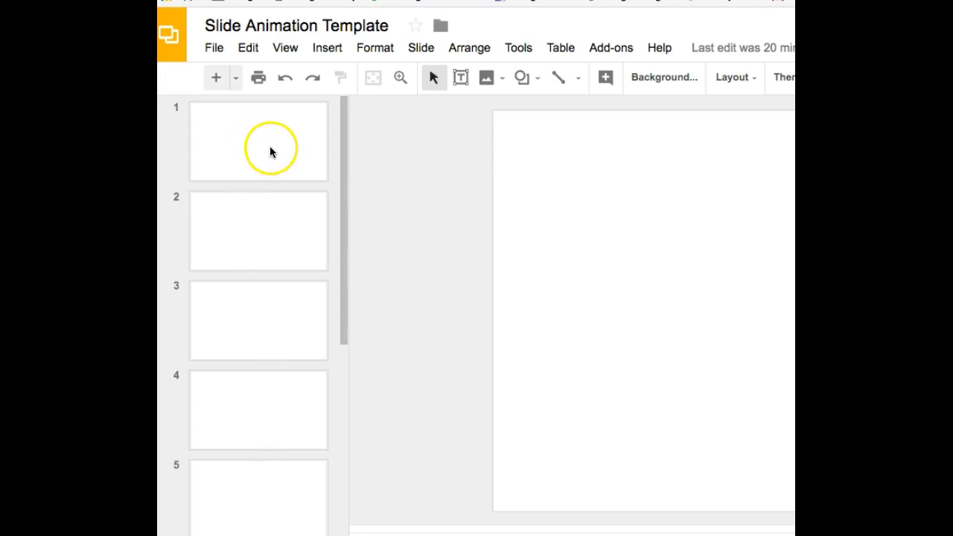
Step: Insert a sun shape on slide 1, drawn slightly above and to the right of the slide's centre
left_click(267, 146)
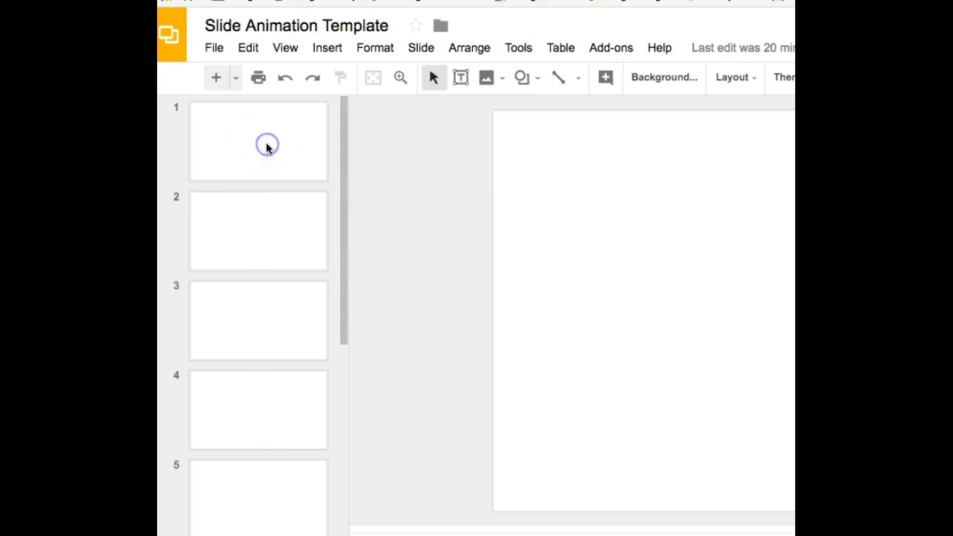
left_click(267, 146)
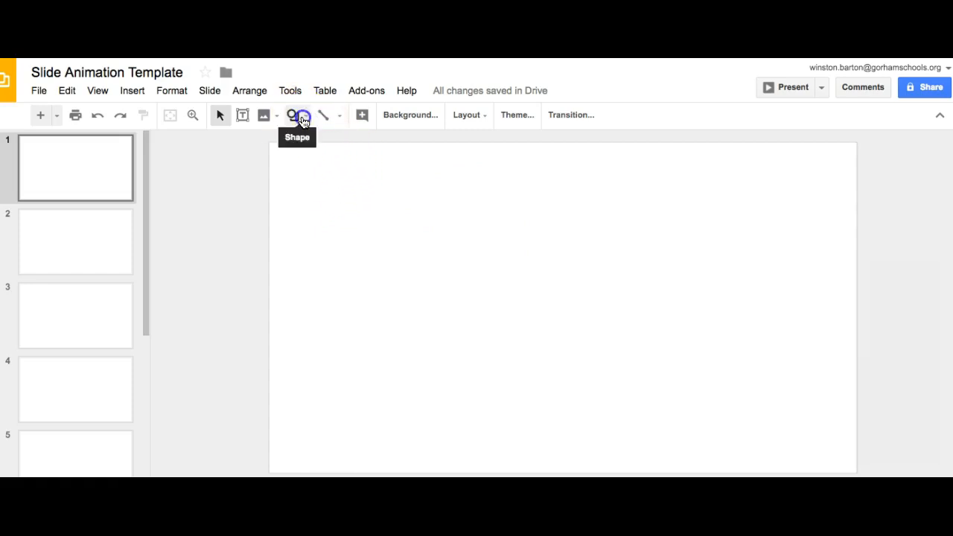
left_click(303, 121)
mouse_move(307, 142)
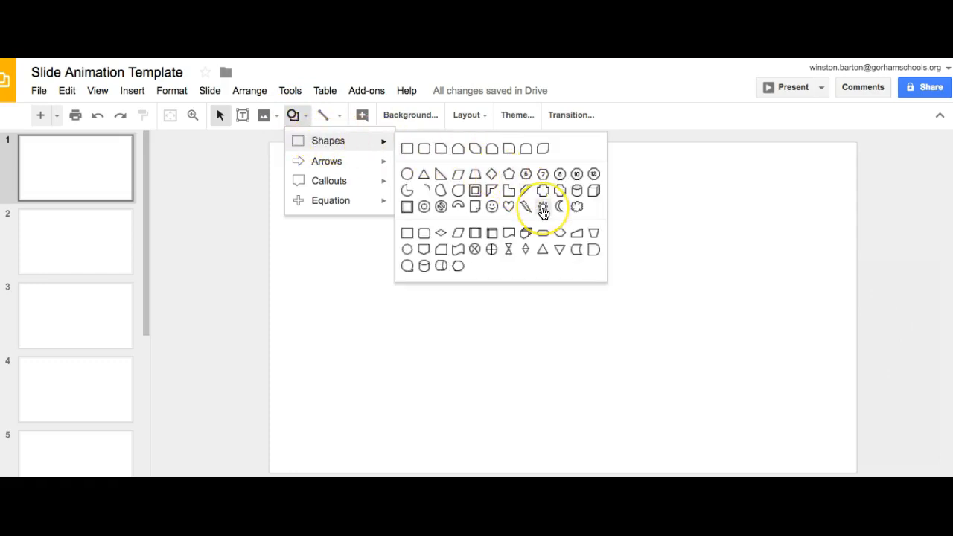
left_click(543, 207)
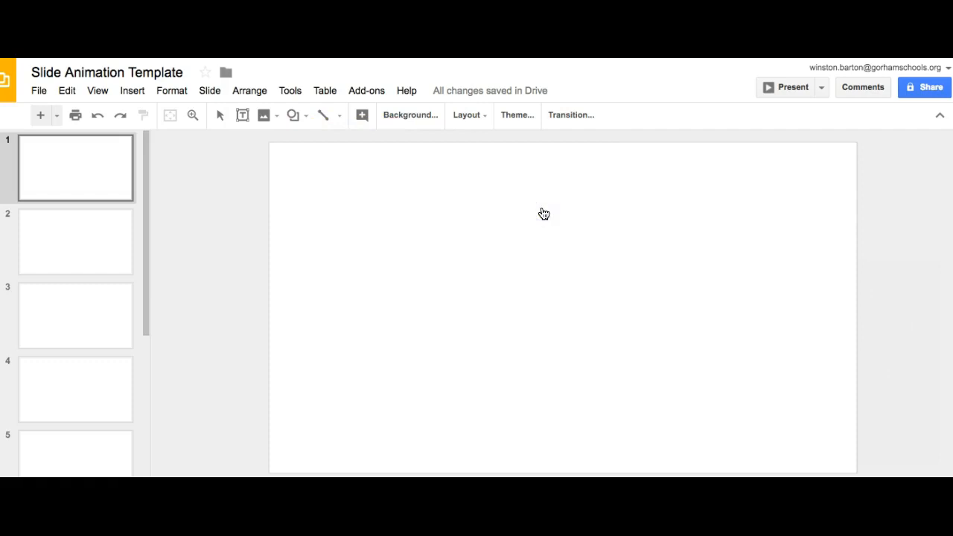
left_click_drag(533, 204, 675, 343)
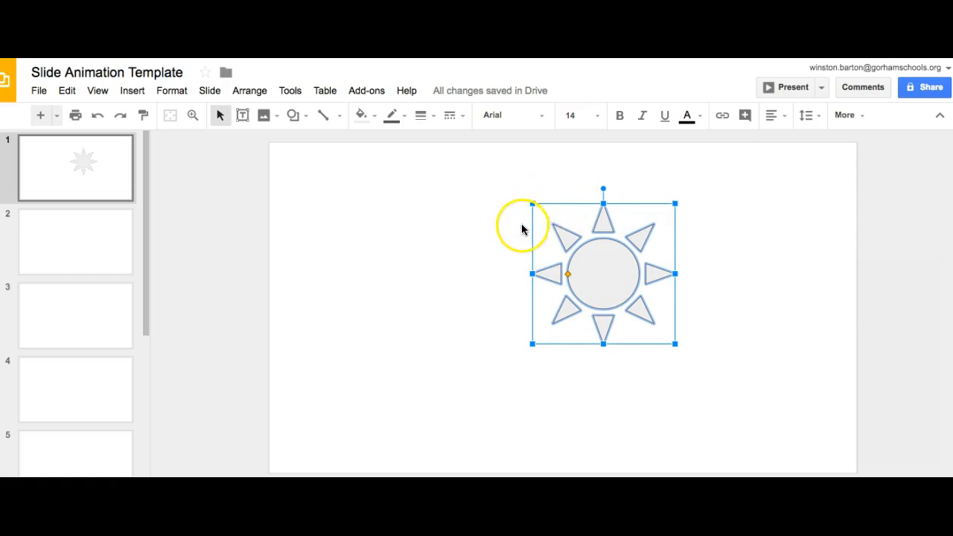
Step: Move the sun shape into the upper-right corner of slide 1
right_click(549, 302)
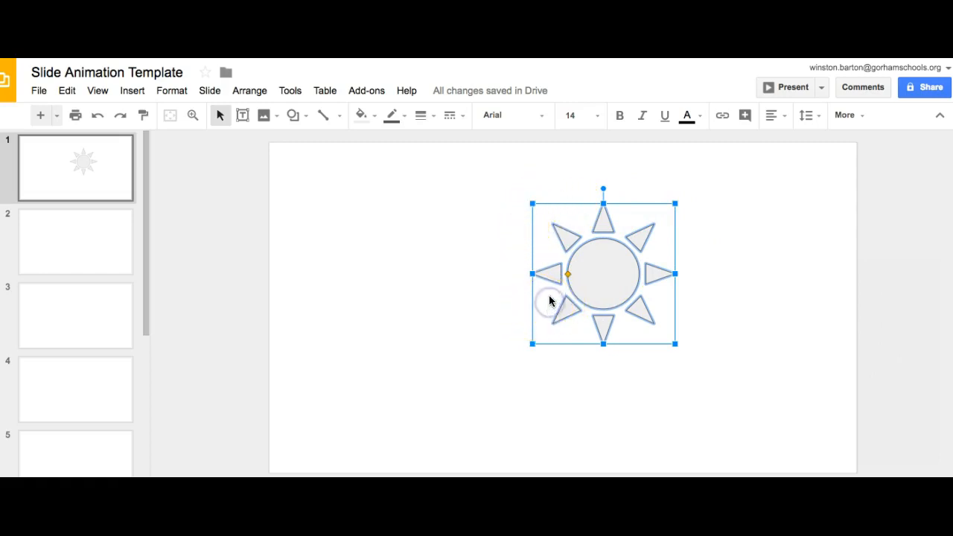
left_click(549, 299)
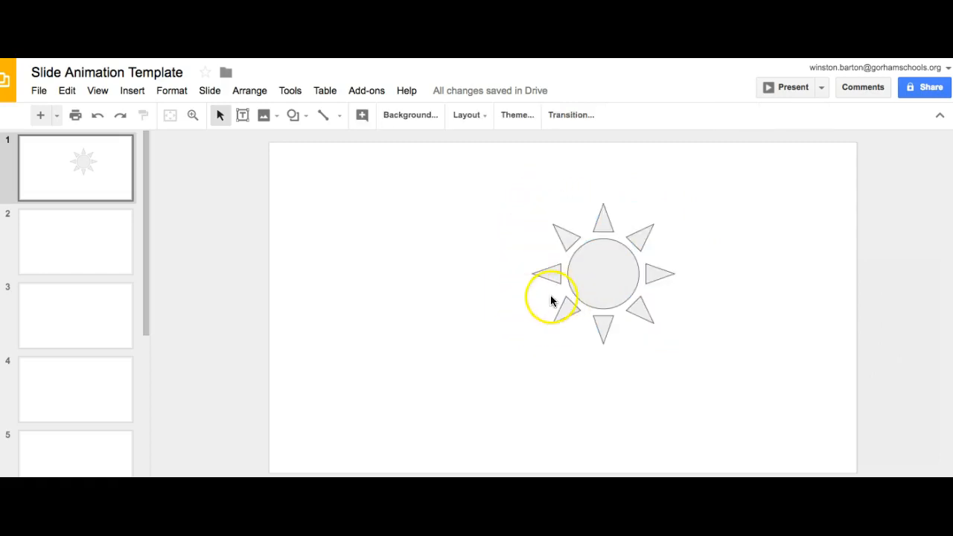
left_click(593, 276)
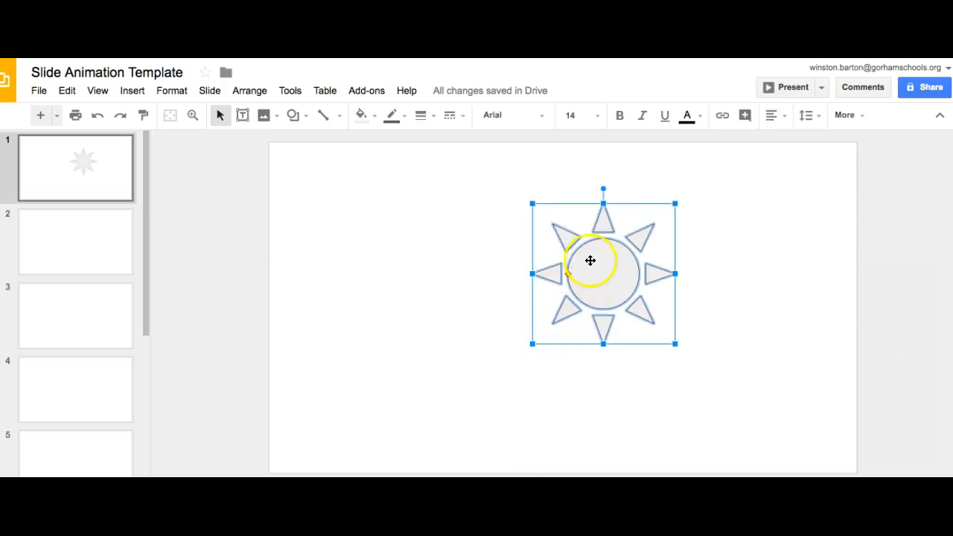
left_click(542, 255)
left_click_drag(542, 255, 744, 211)
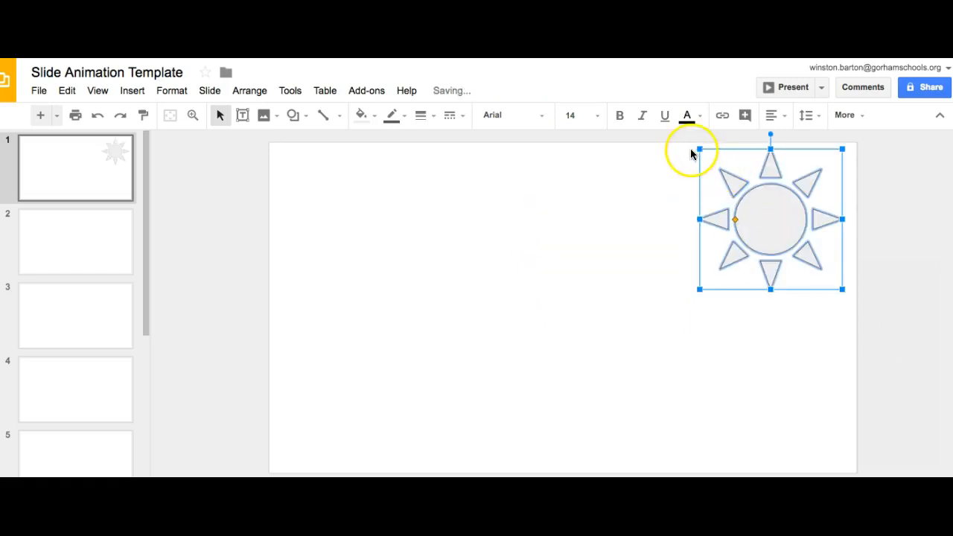
Step: Shrink the sun shape to round proportions and reposition it close to the slide's upper-right corner
left_click_drag(699, 148, 721, 184)
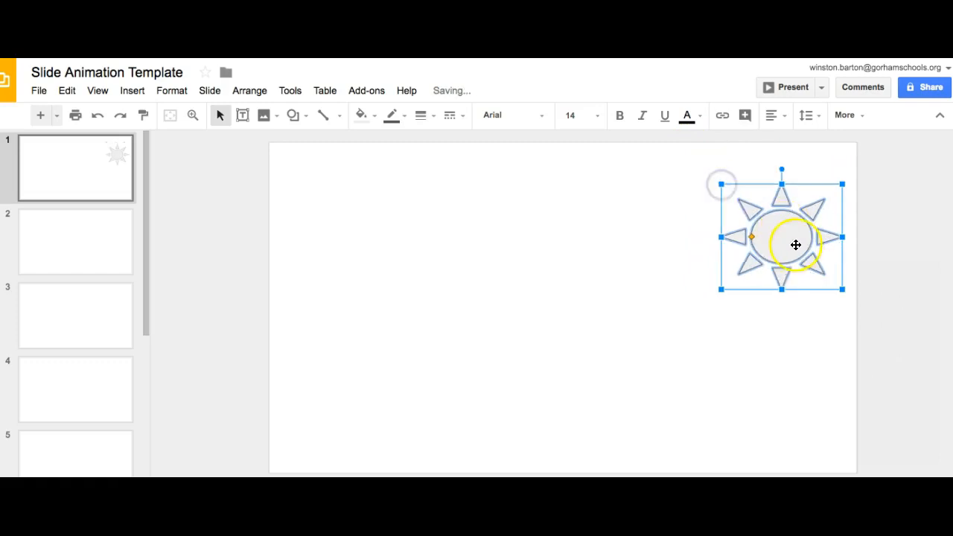
left_click_drag(722, 288, 736, 283)
left_click_drag(779, 234, 787, 202)
left_click_drag(746, 252, 741, 270)
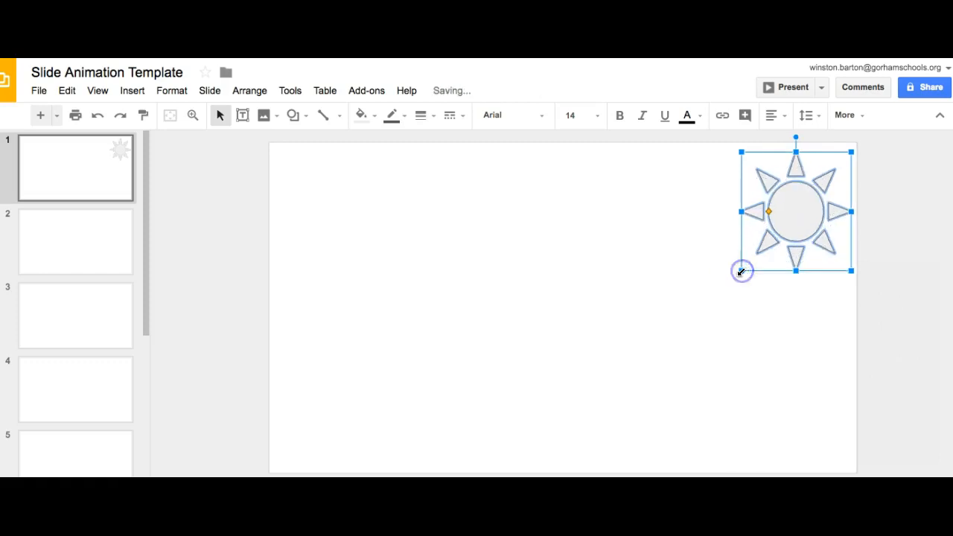
left_click_drag(742, 212, 734, 212)
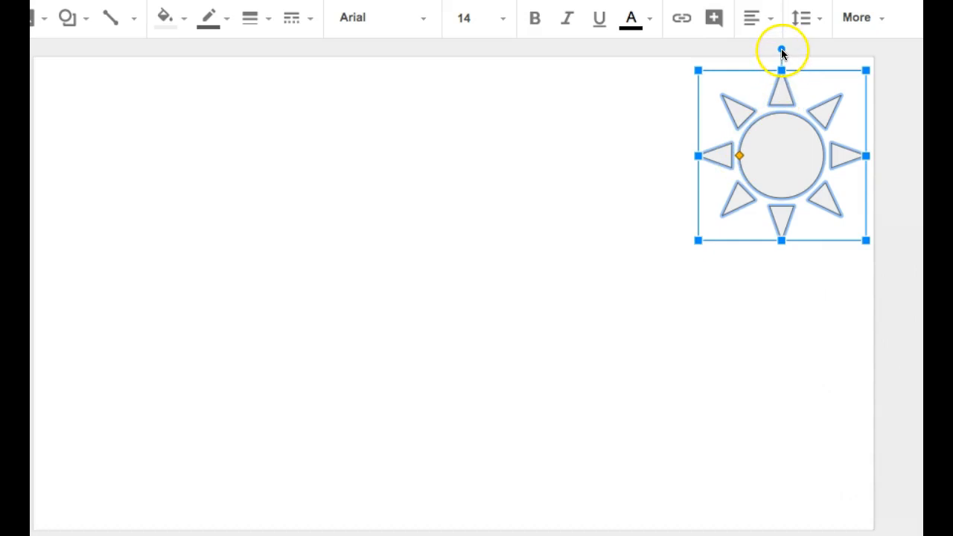
Step: Rotate the sun shape slightly counterclockwise and slightly enlarge its central disc
left_click_drag(781, 50, 749, 70)
left_click(767, 141)
mouse_move(745, 171)
left_mouse_down()
mouse_move(762, 164)
mouse_move(742, 170)
left_mouse_up()
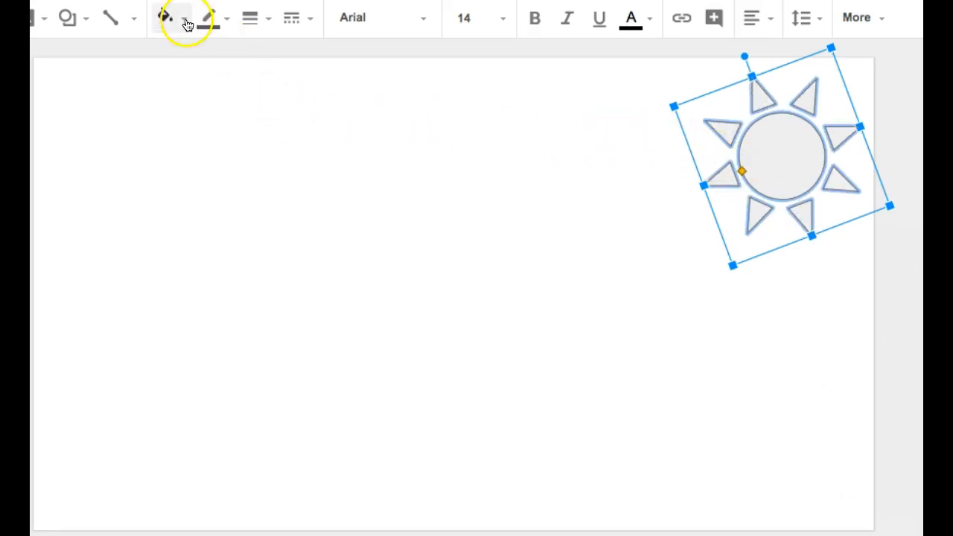
Step: Fill the sun shape with solid yellow
left_click(187, 20)
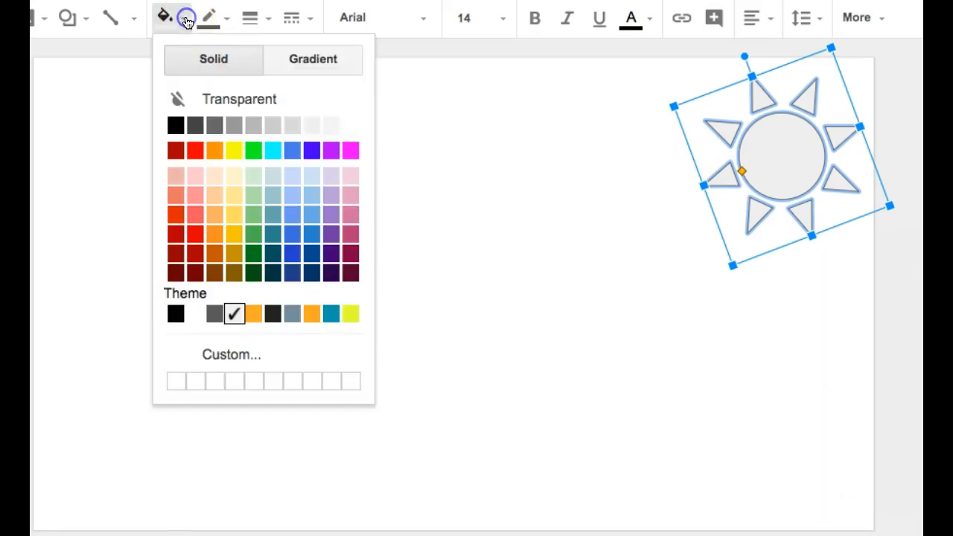
left_click(232, 153)
left_click(260, 163)
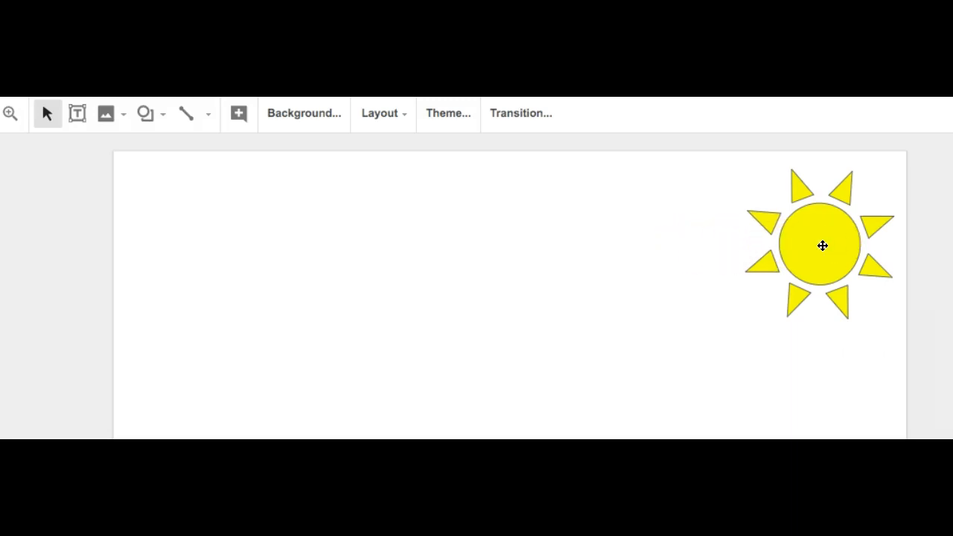
Step: Give the sun shape an orange border with a weight of 8px
left_click(822, 246)
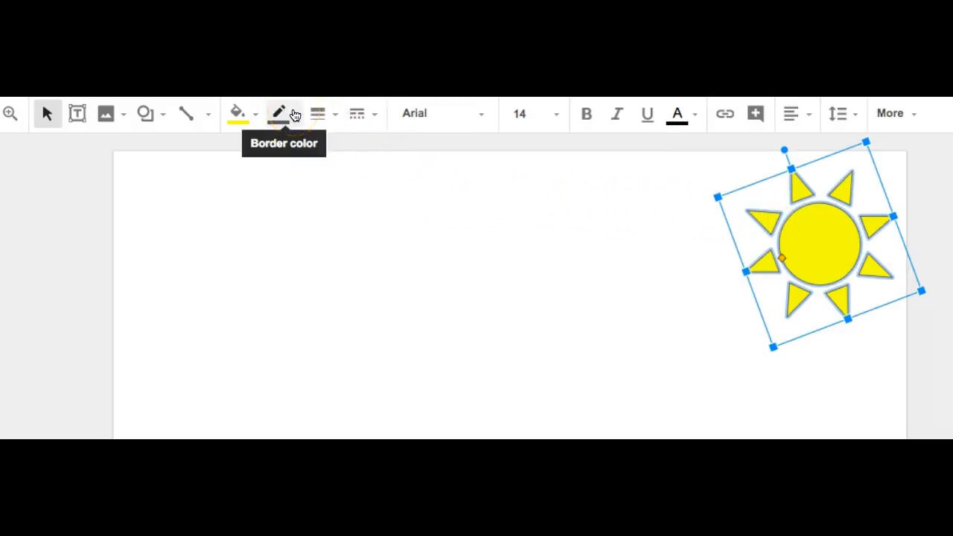
left_click(295, 114)
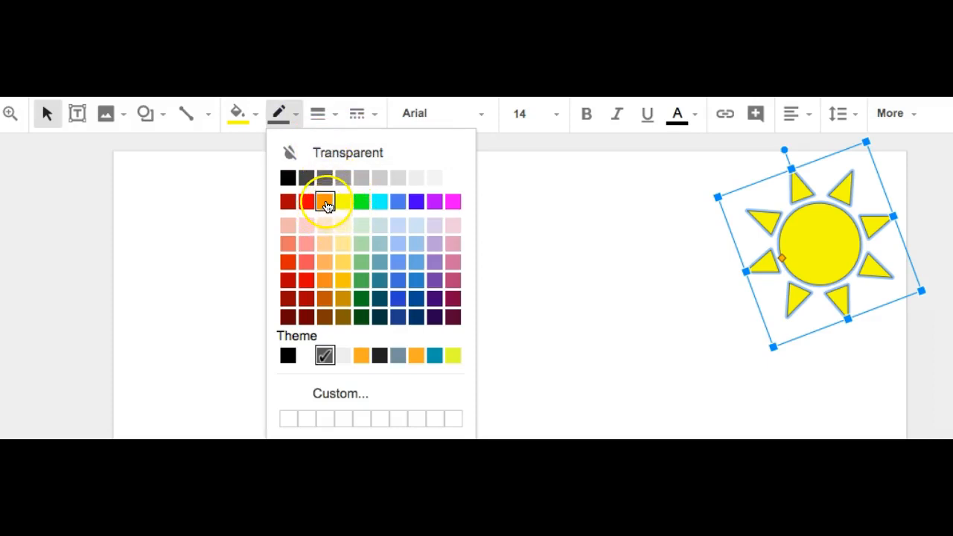
left_click(326, 203)
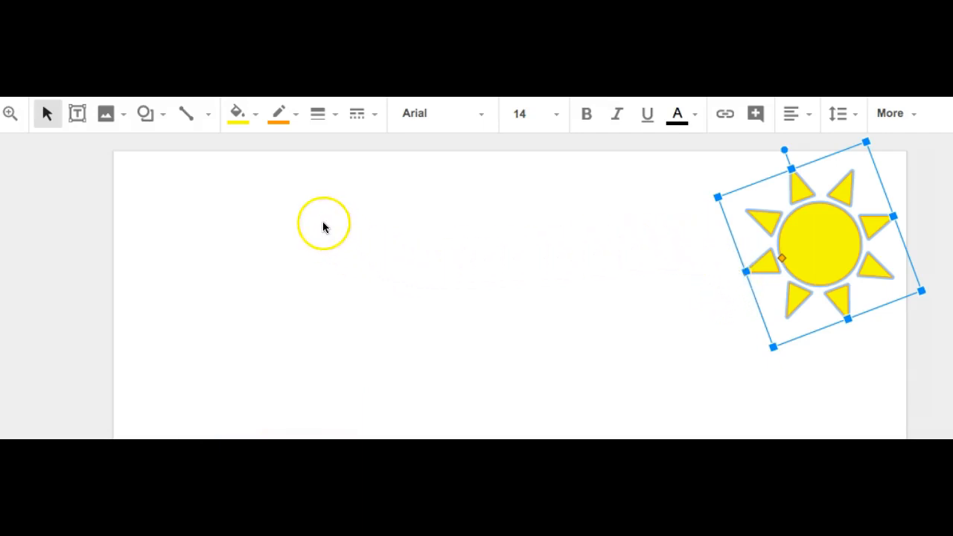
left_click(335, 117)
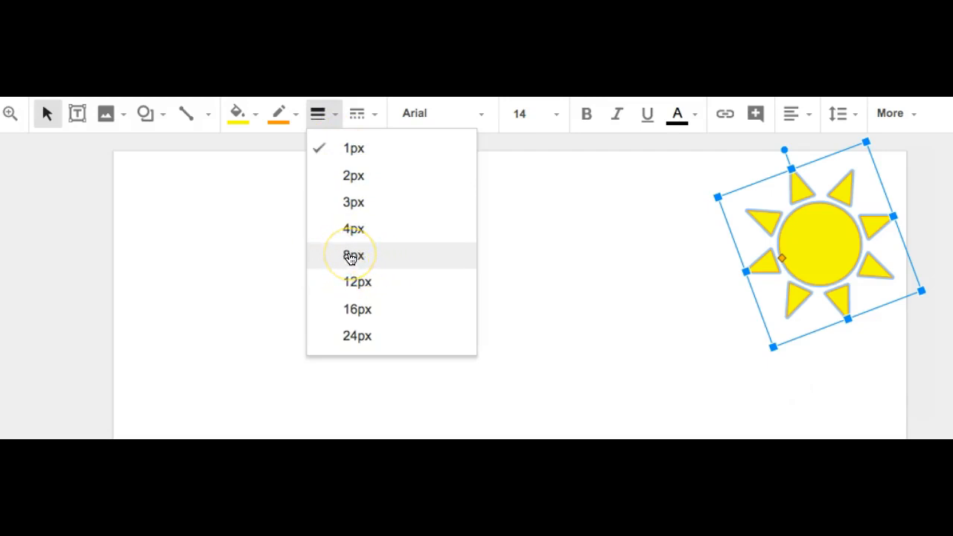
left_click(351, 259)
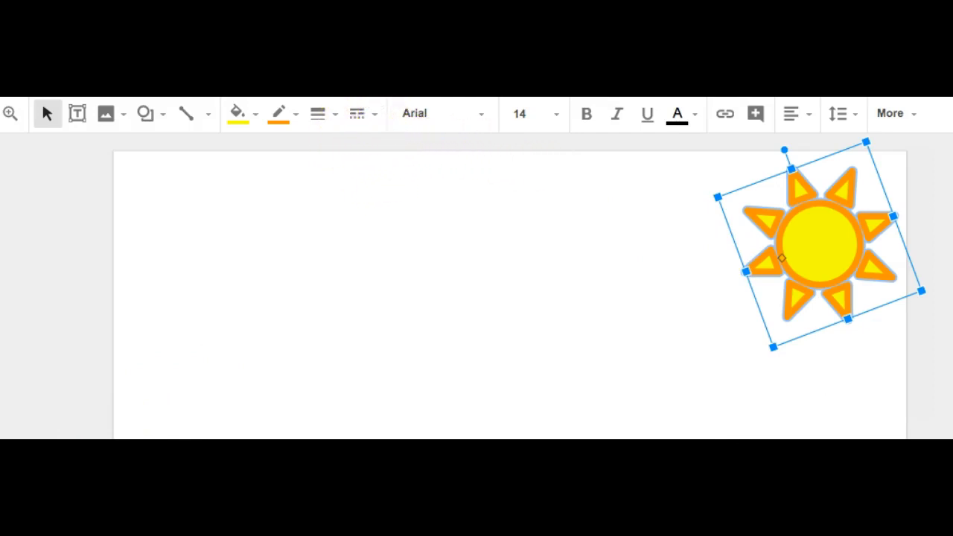
Step: Set the sun's border to the short dash-dot line style
left_click(374, 116)
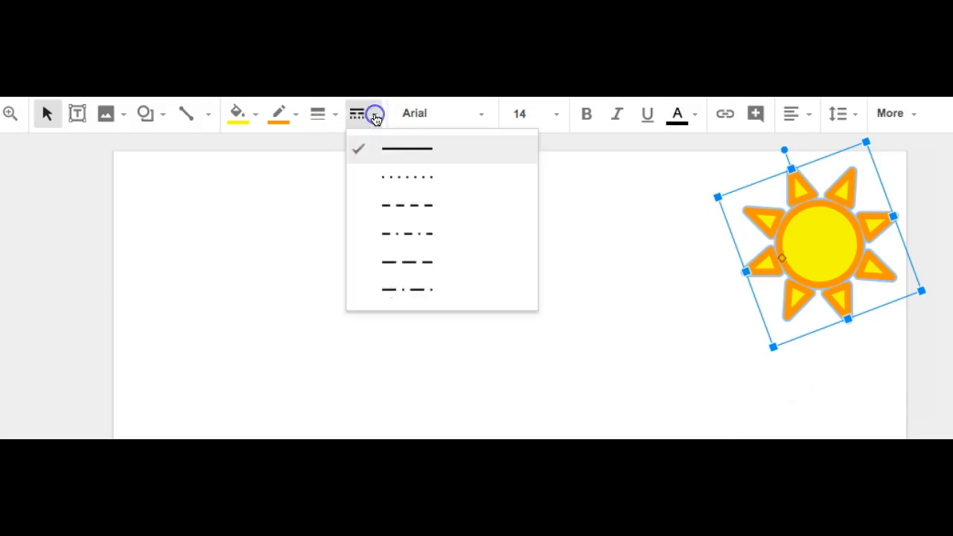
left_click(410, 186)
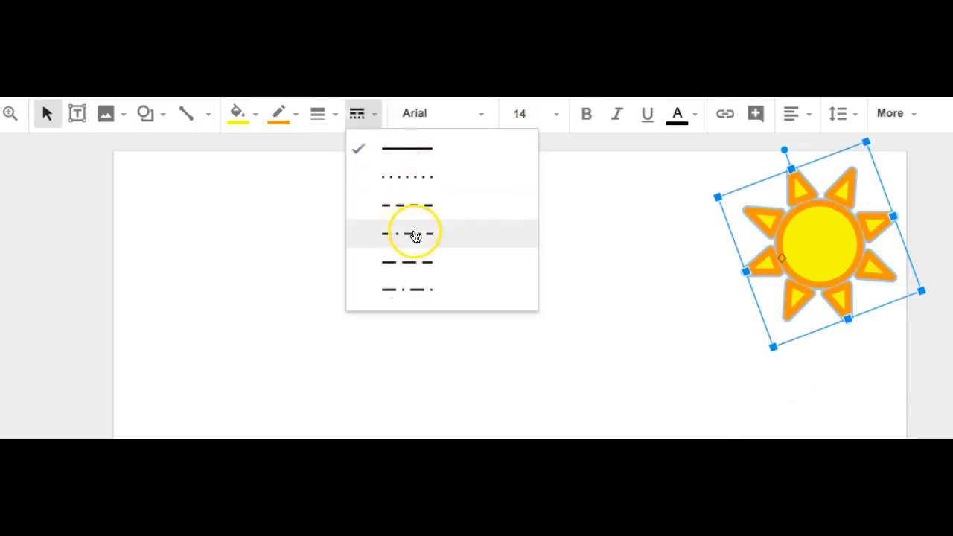
left_click(414, 236)
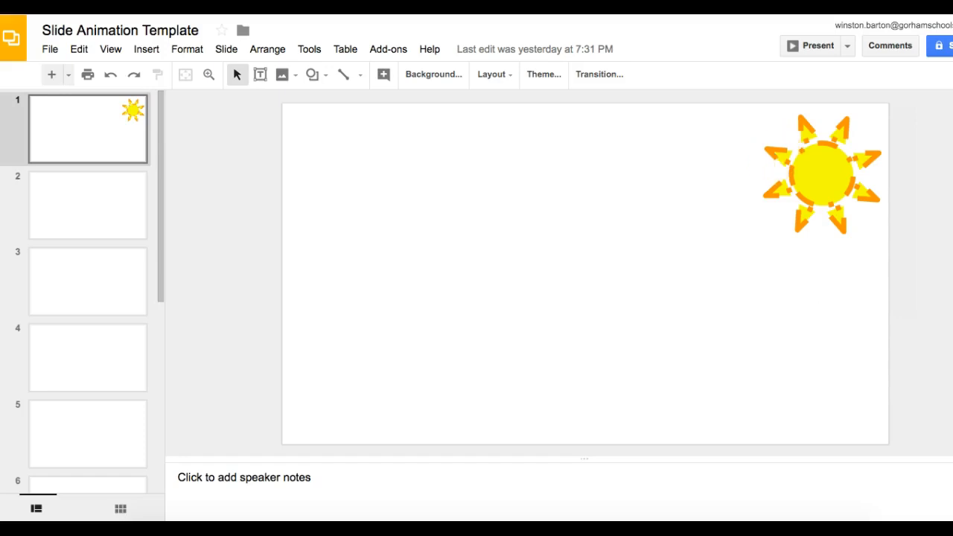
Step: Paste a copy of the sun from slide 1 onto slide 2, and undo the paste
left_click(775, 150)
left_click(775, 153)
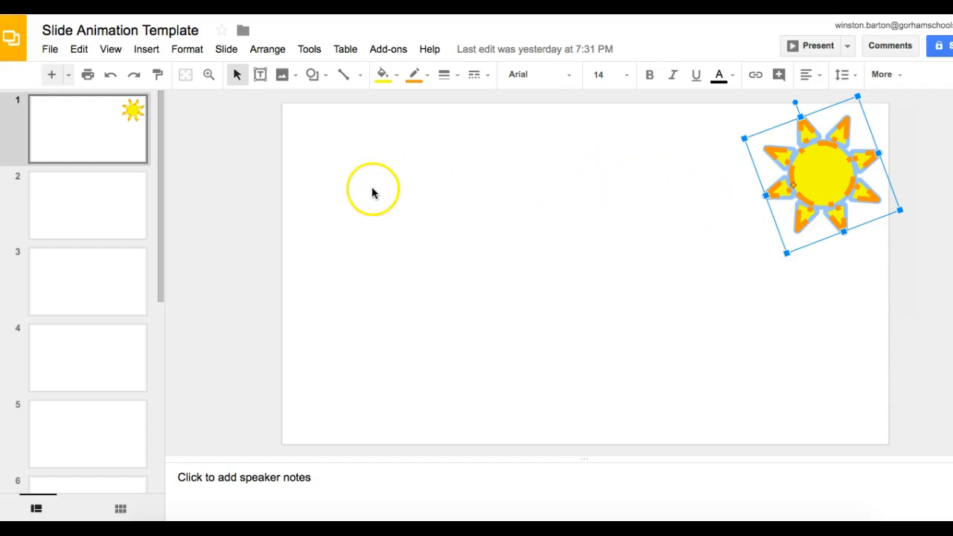
left_click(117, 211)
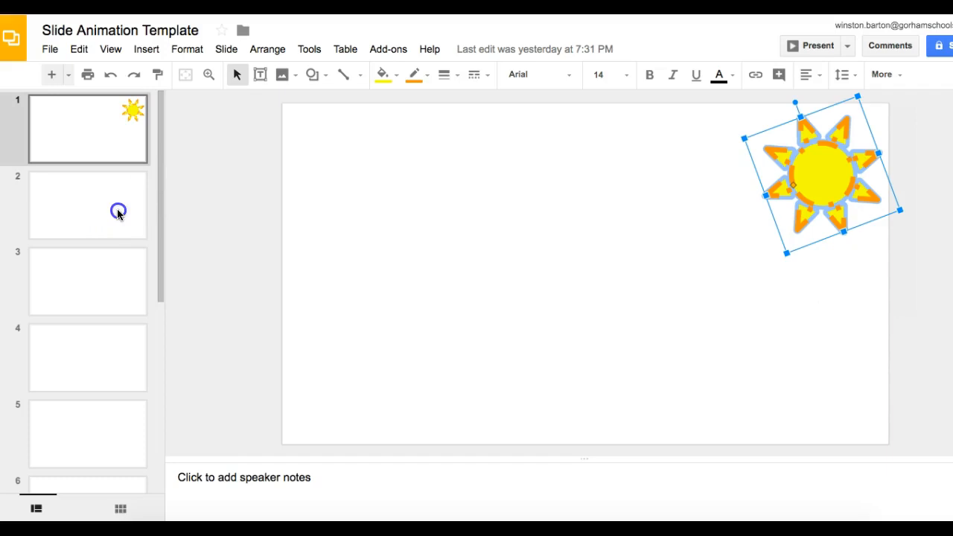
left_click(117, 214)
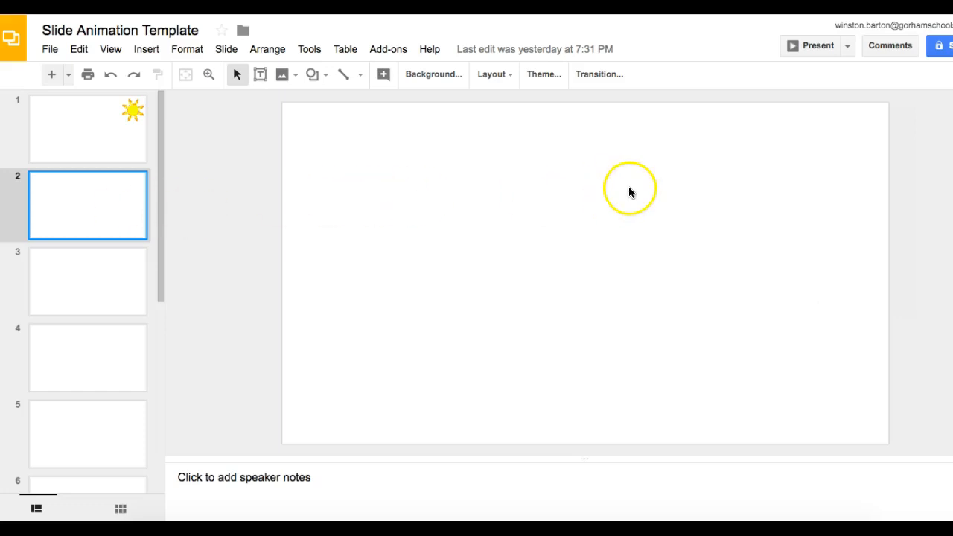
left_click(722, 184)
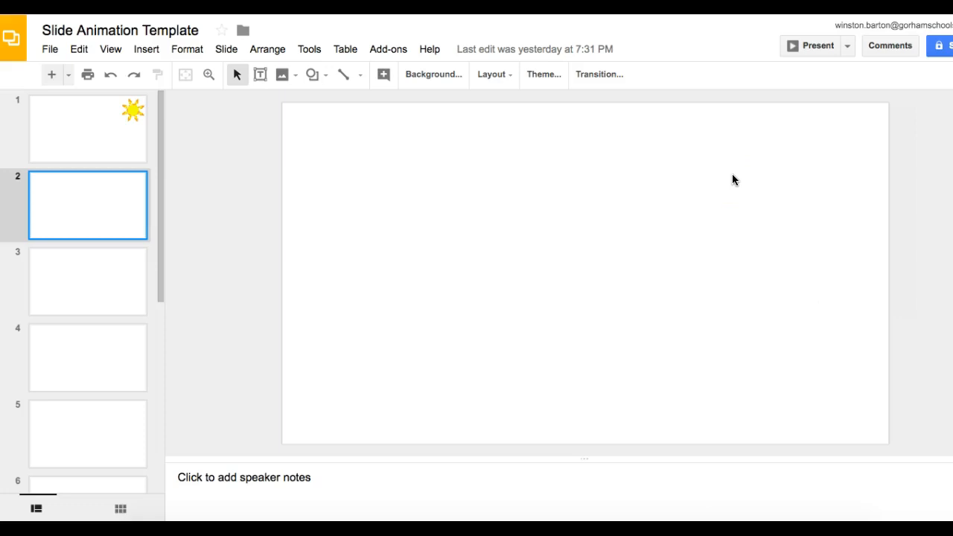
key("ctrl+v")
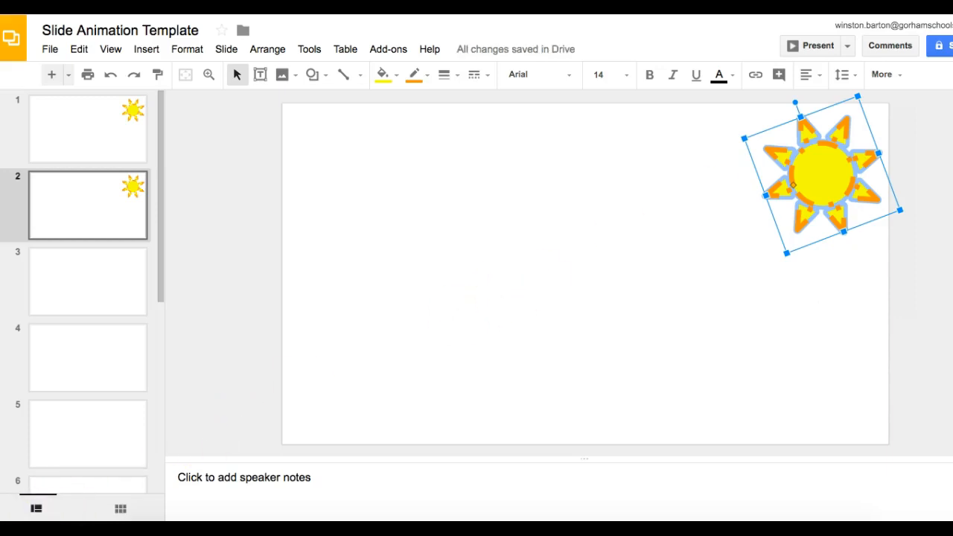
key("ctrl+z")
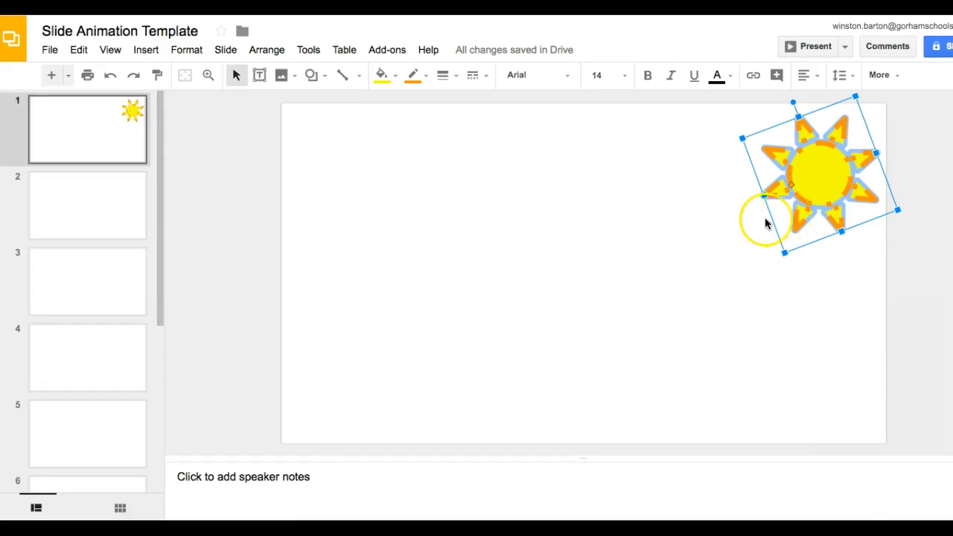
Step: Select the sun shape on slide 1
left_click(825, 181)
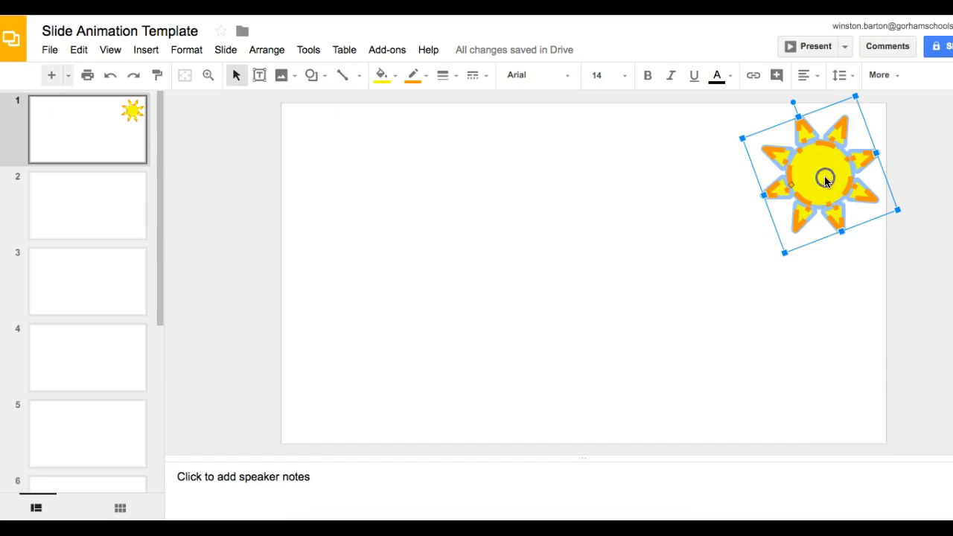